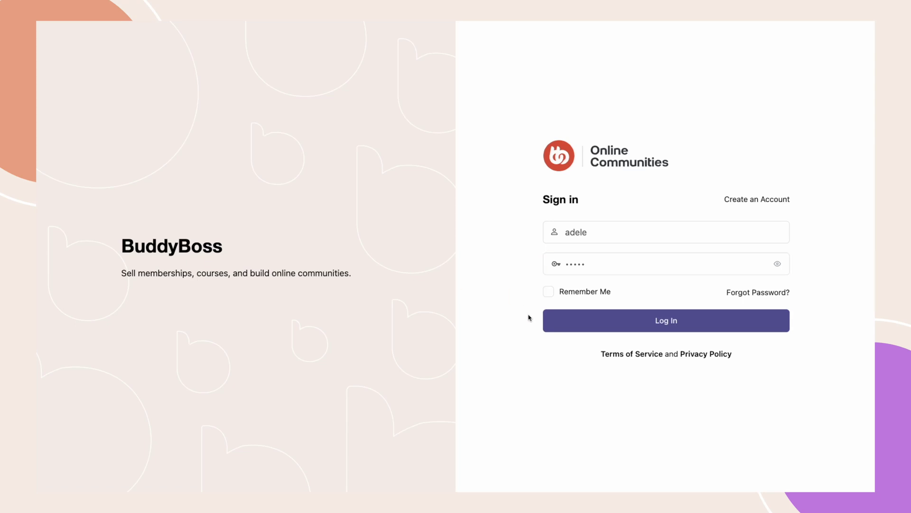
Step: Sign in as a member, then log out and land on the Memberships pricing page
left_click(640, 324)
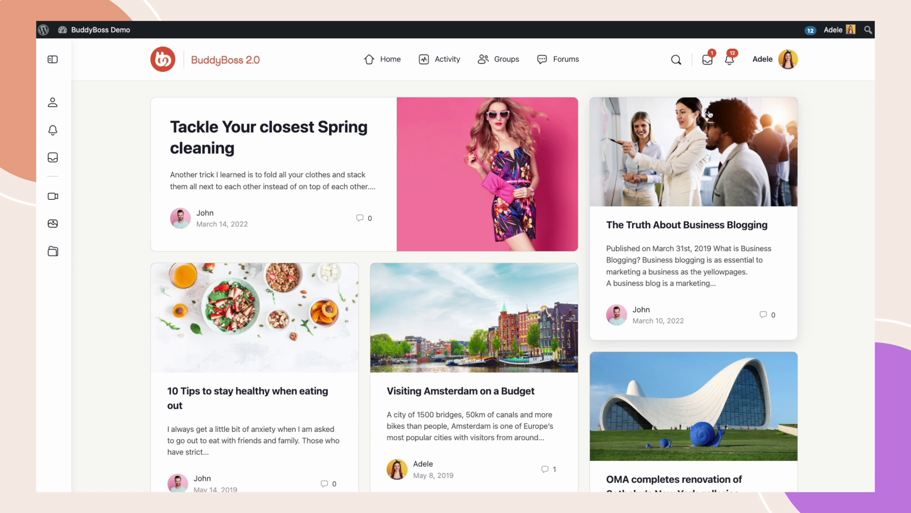
left_click(769, 63)
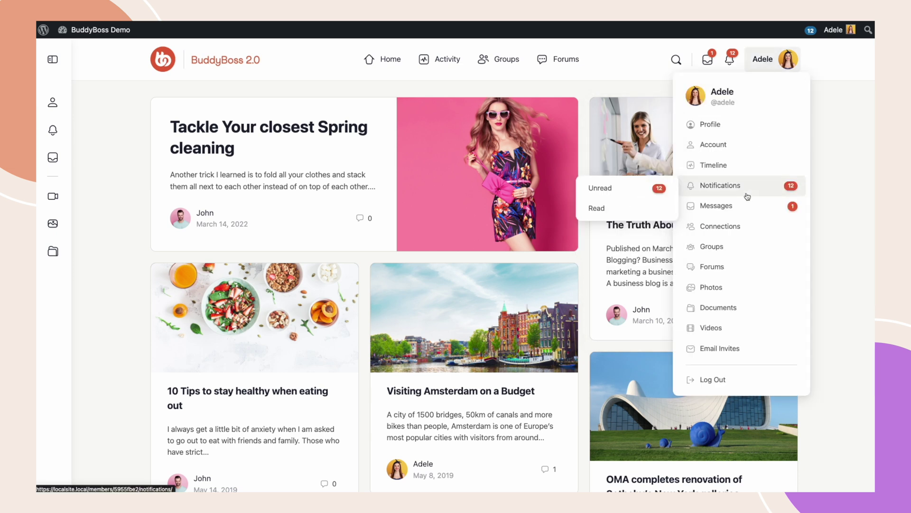
left_click(706, 379)
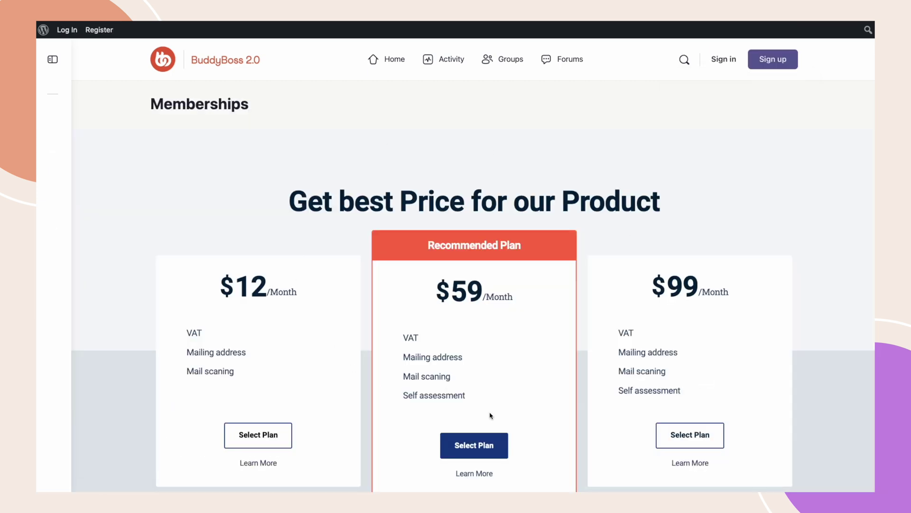
scroll(589, 334, "down", 2)
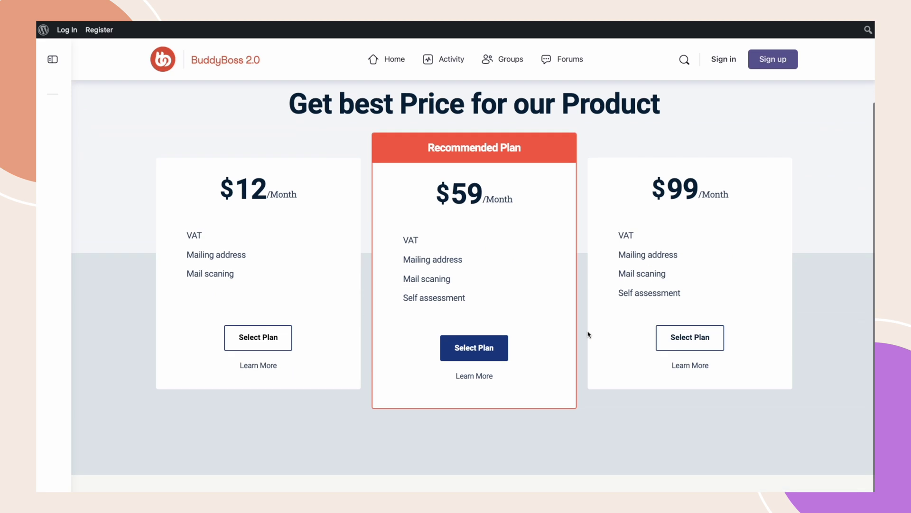
scroll(589, 334, "up", 2)
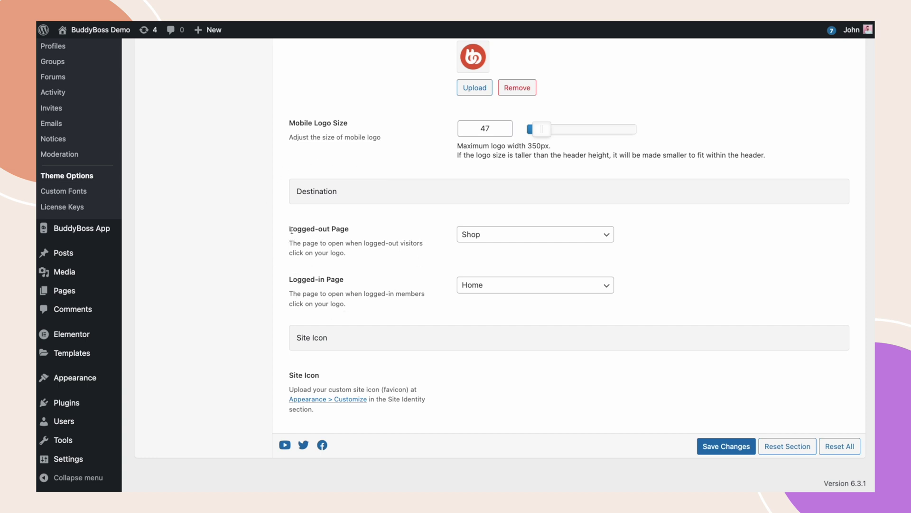
scroll(346, 235, "up", 3)
scroll(346, 235, "up", 10)
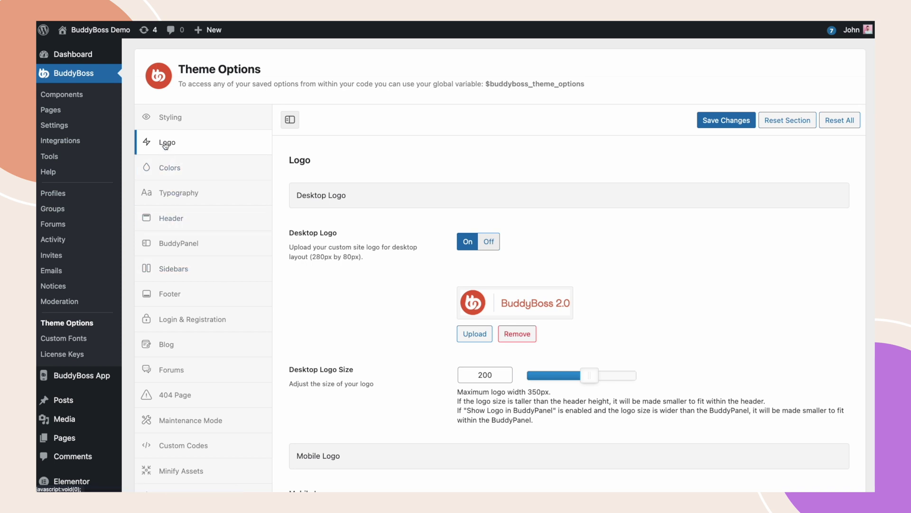
Step: Open BuddyBoss Settings and scroll to the Redirection section, where After Login and After Logout are Default
left_click(56, 125)
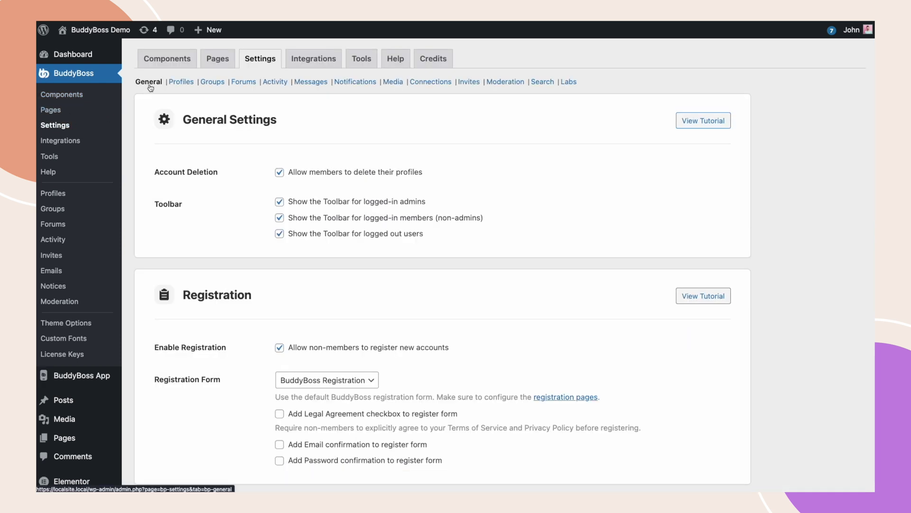
scroll(193, 240, "down", 3)
scroll(198, 254, "down", 8)
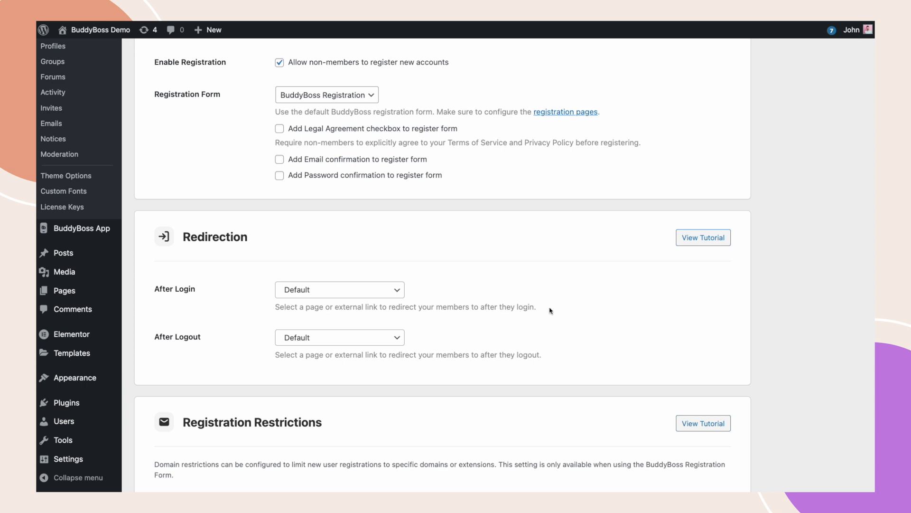
Step: Filter the After Login destinations for 'blog', then switch After Login to Custom URL
left_click(398, 291)
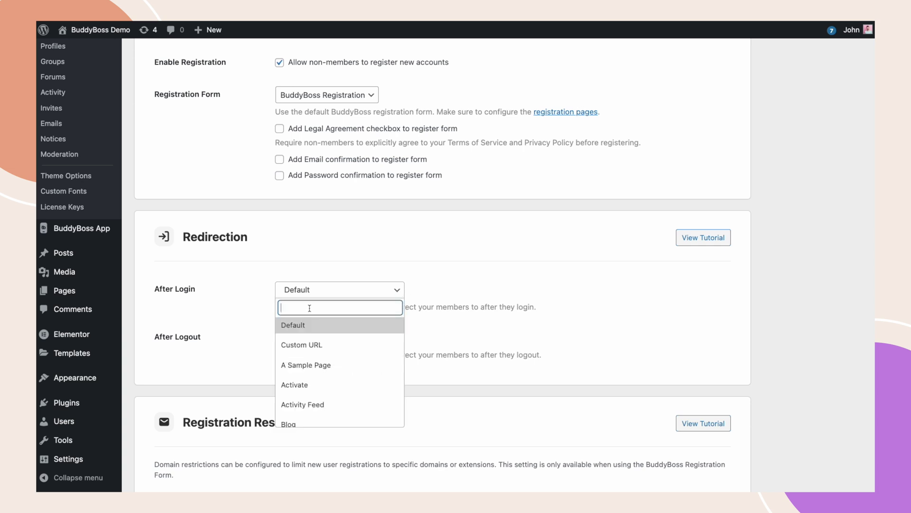
type("bl")
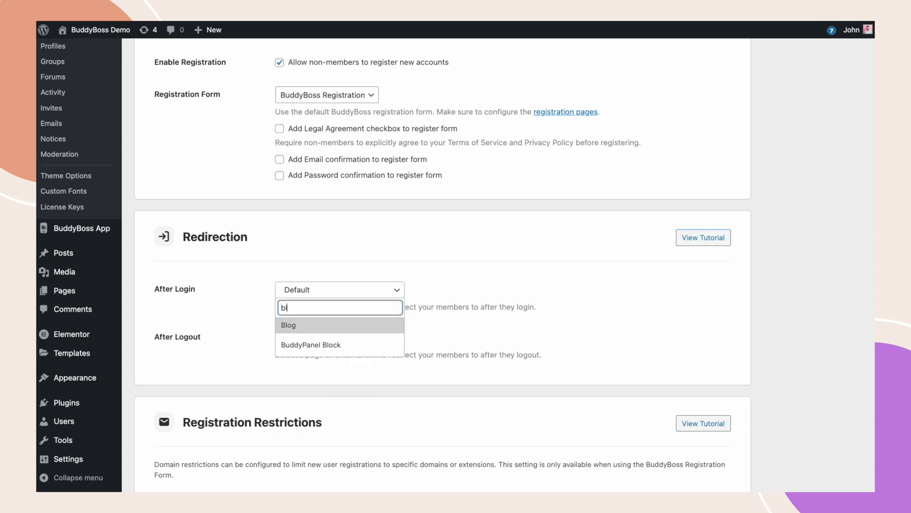
type("og")
key("BackSpace")
key("BackSpace")
key("BackSpace")
key("BackSpace")
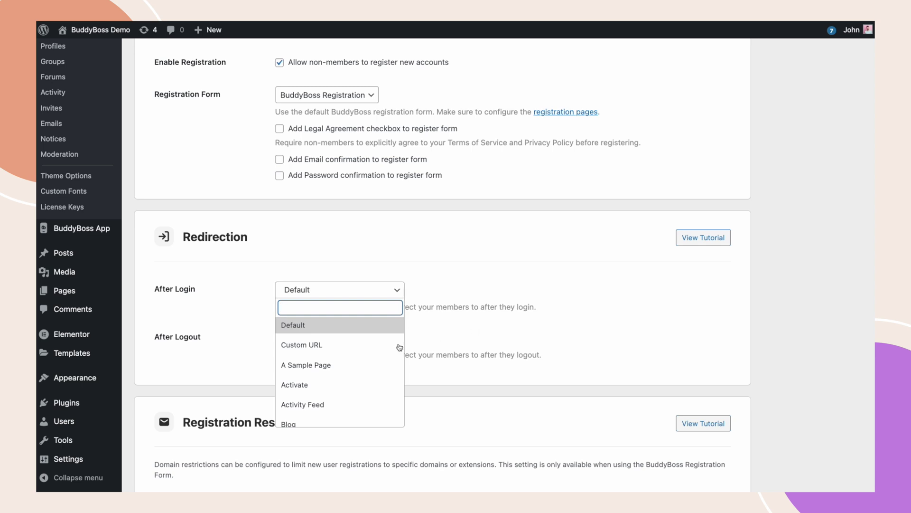
left_click(343, 348)
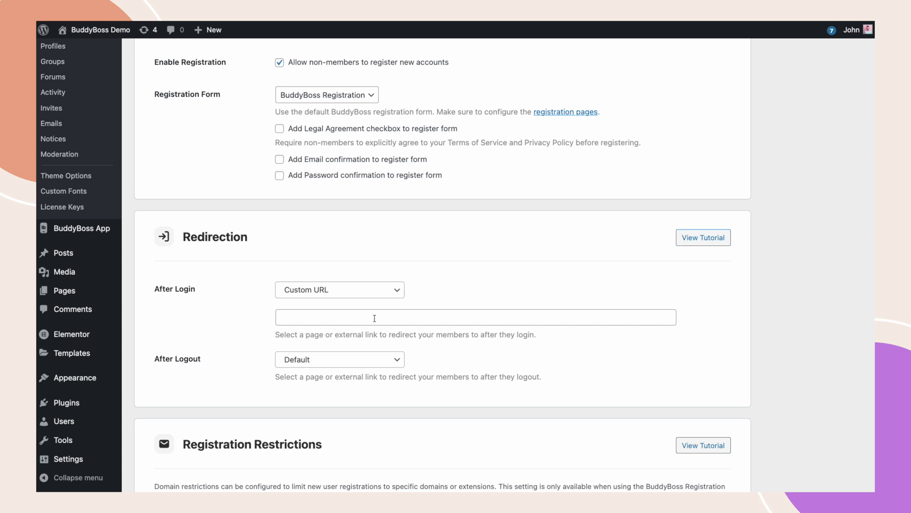
Step: Reset After Login to Default, then set it to redirect to the Blog page
left_click(356, 291)
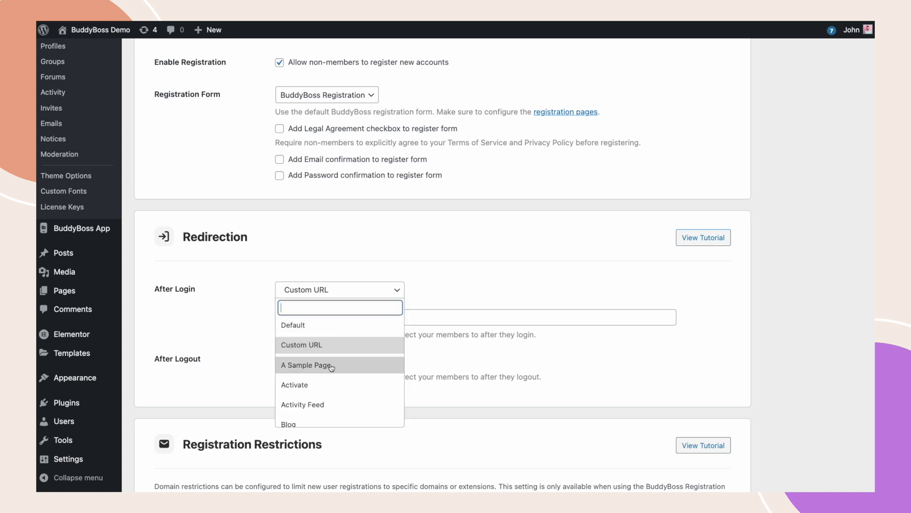
scroll(334, 380, "down", 5)
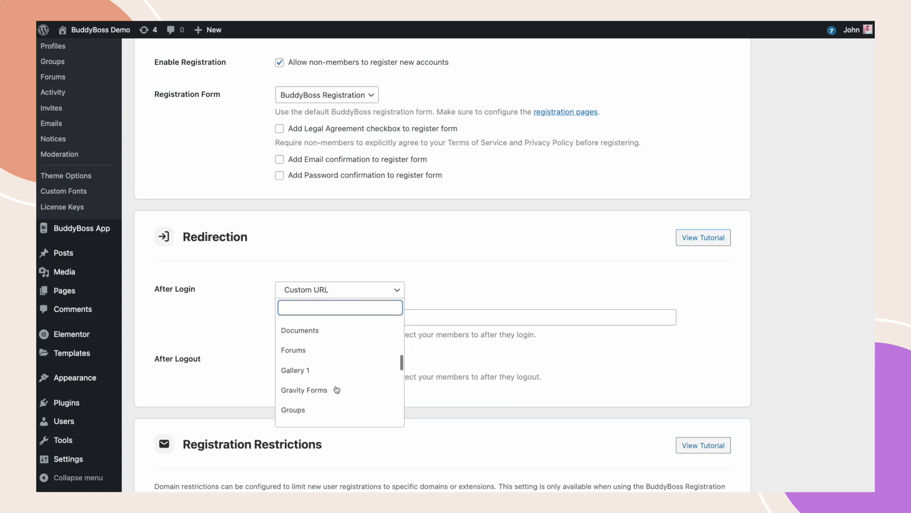
scroll(336, 390, "down", 8)
scroll(336, 389, "up", 10)
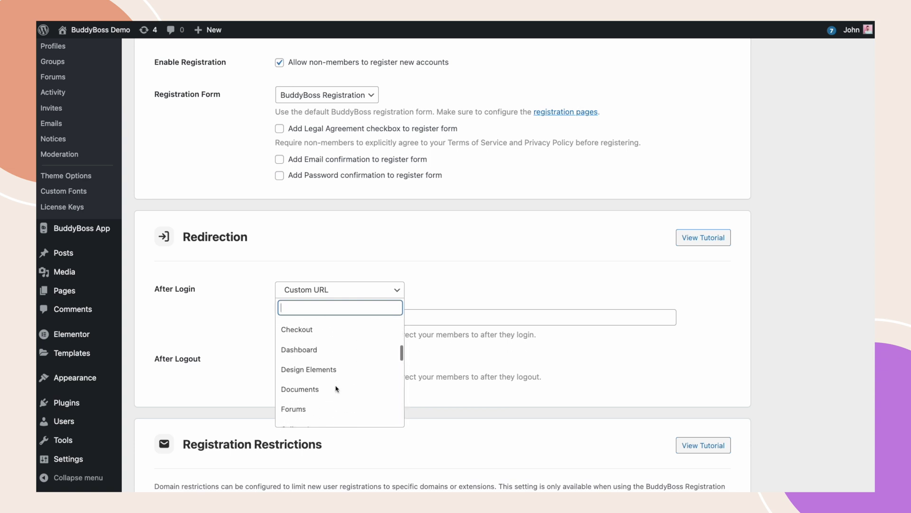
scroll(338, 384, "up", 3)
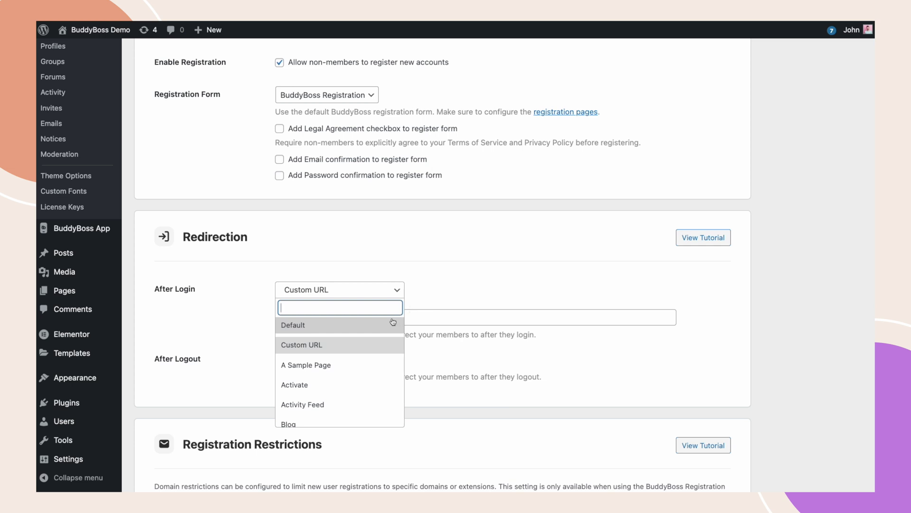
left_click(391, 325)
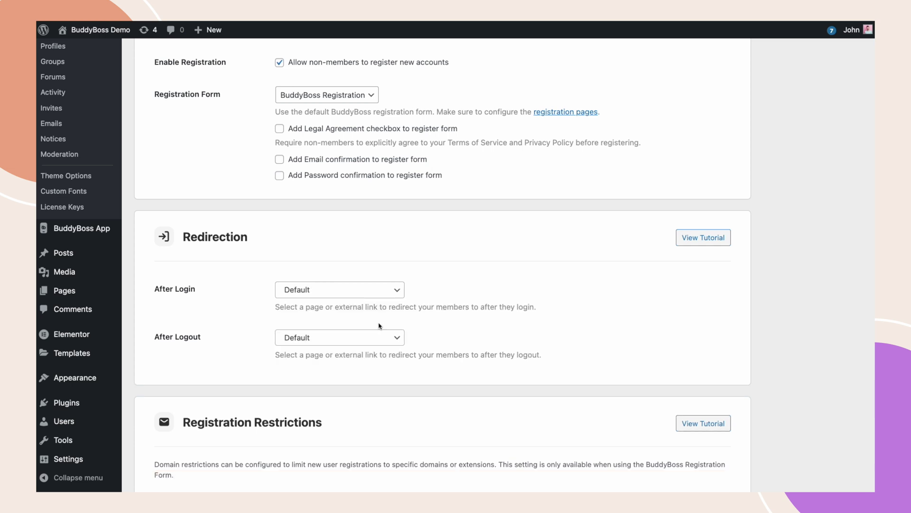
left_click(364, 290)
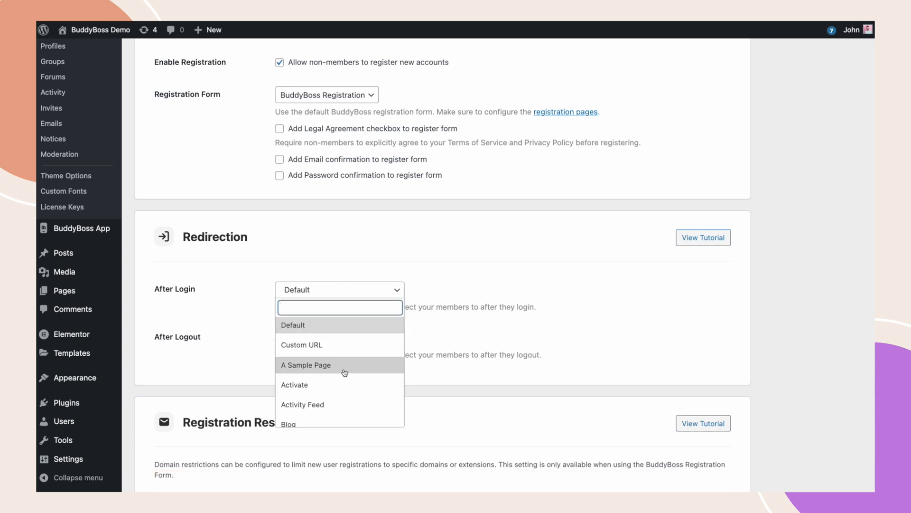
scroll(342, 373, "down", 1)
left_click(317, 393)
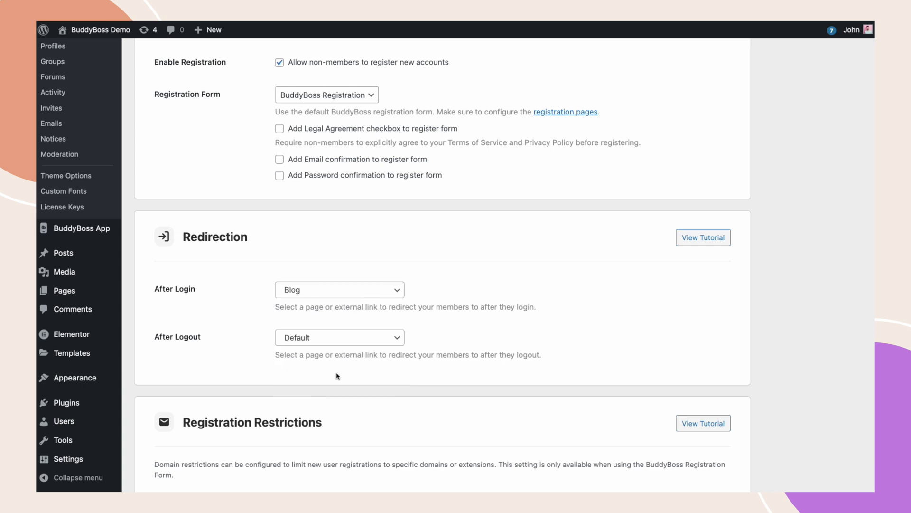
left_click(326, 341)
left_click(325, 393)
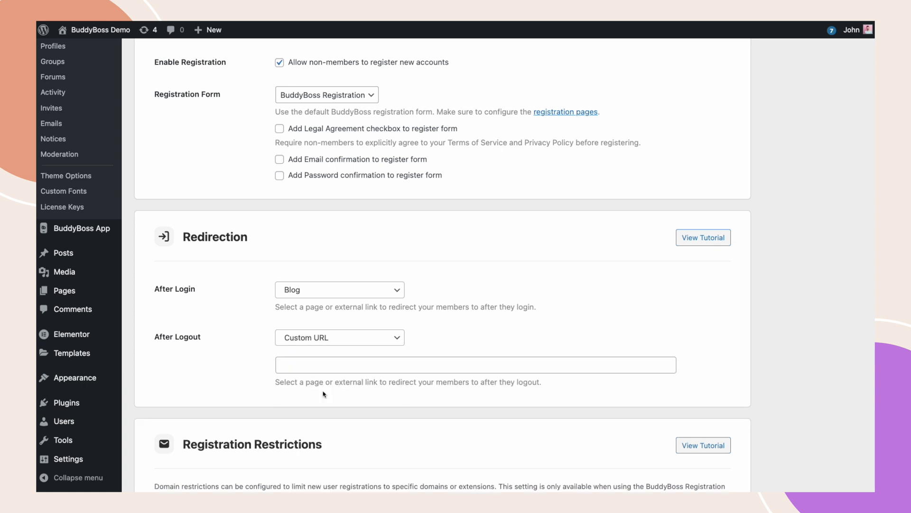
left_click(298, 365)
type("https://localsite.local/memberships/")
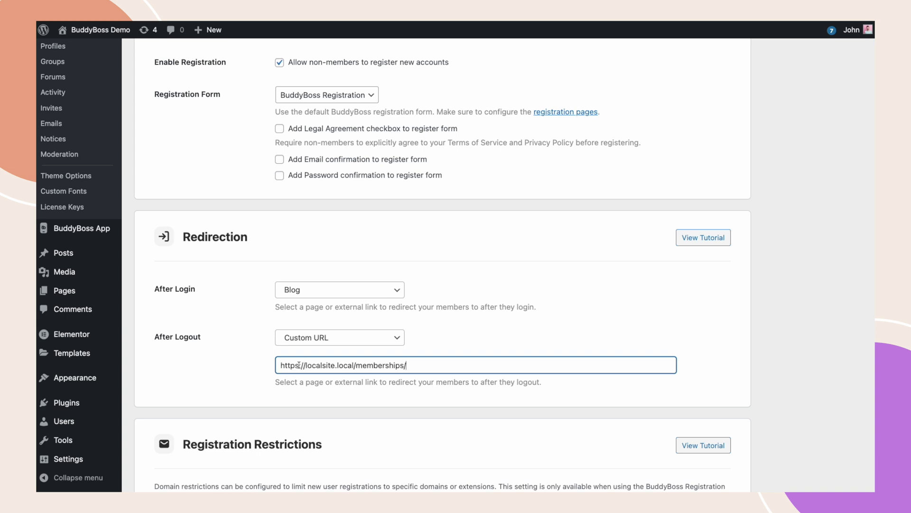
scroll(299, 366, "down", 10)
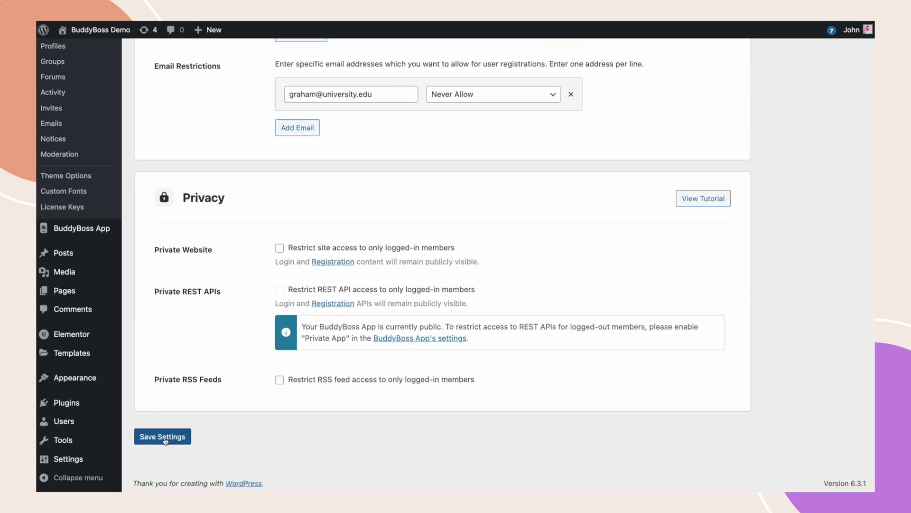
left_click(164, 437)
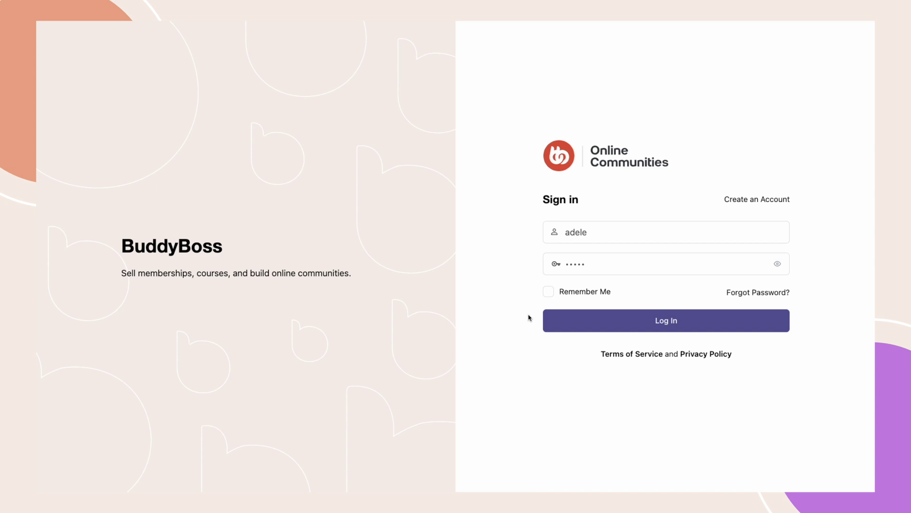
Step: Sign in and confirm the After Login redirect lands on the blog posts page
left_click(640, 323)
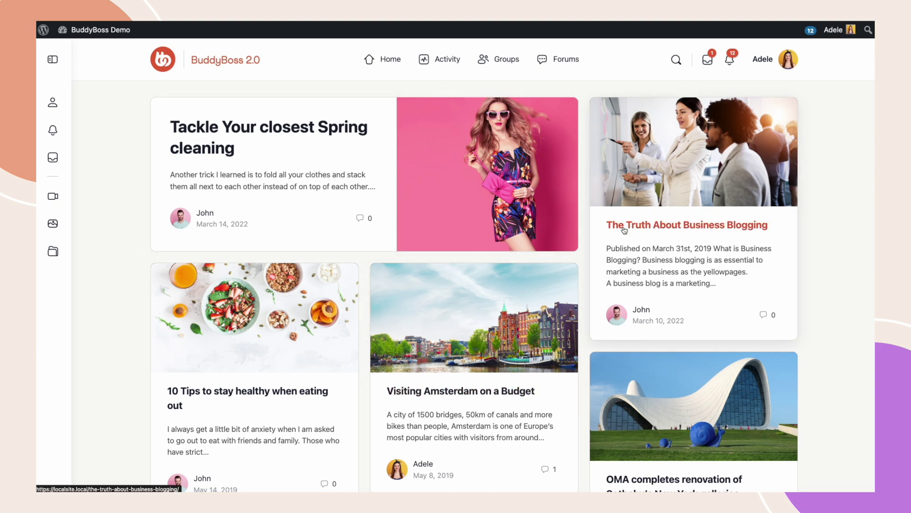
scroll(614, 234, "down", 15)
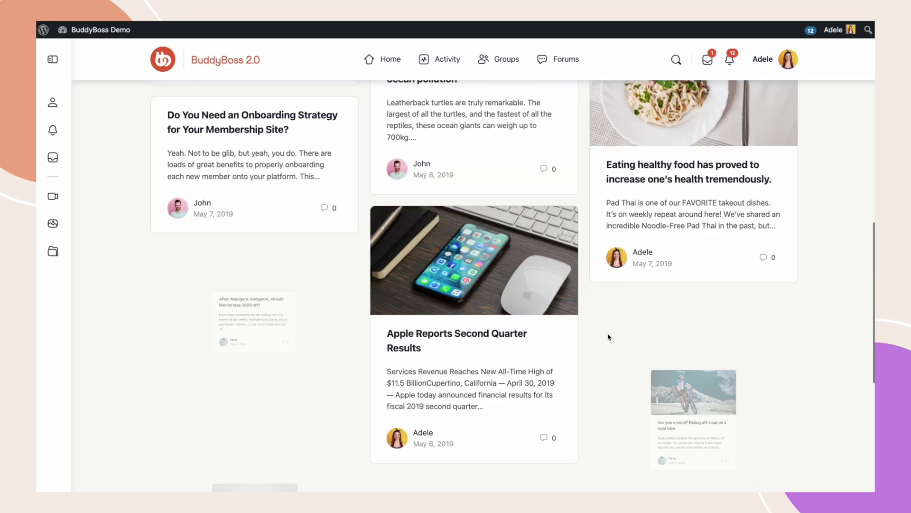
scroll(609, 337, "down", 4)
scroll(609, 337, "up", 20)
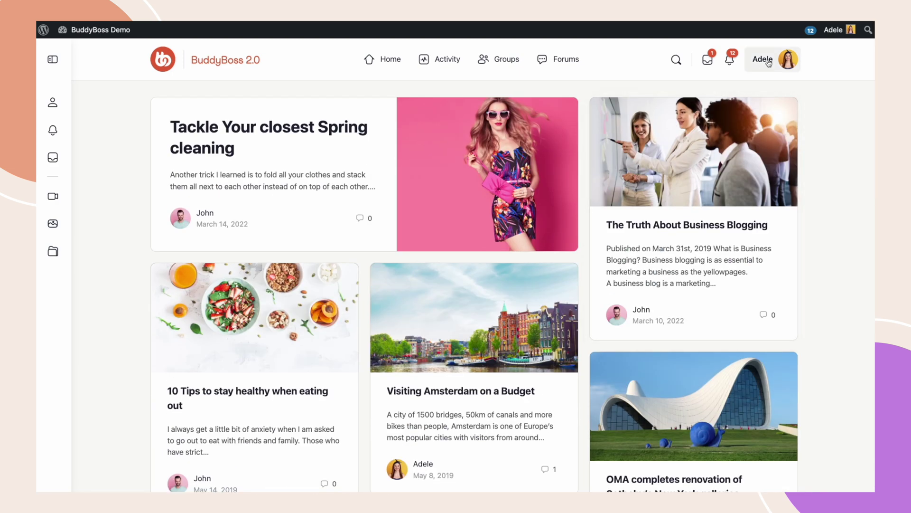
Step: Log out and confirm the redirect to the Memberships pricing page
mouse_move(764, 59)
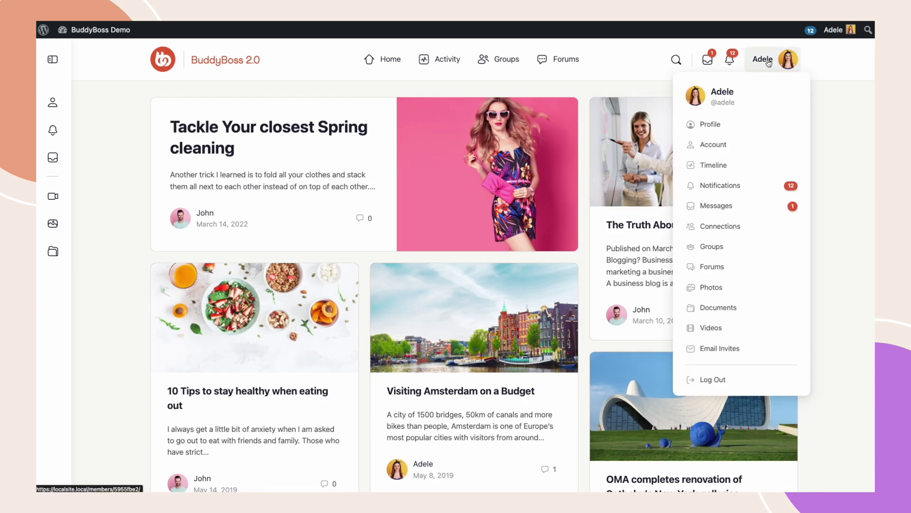
left_click(704, 379)
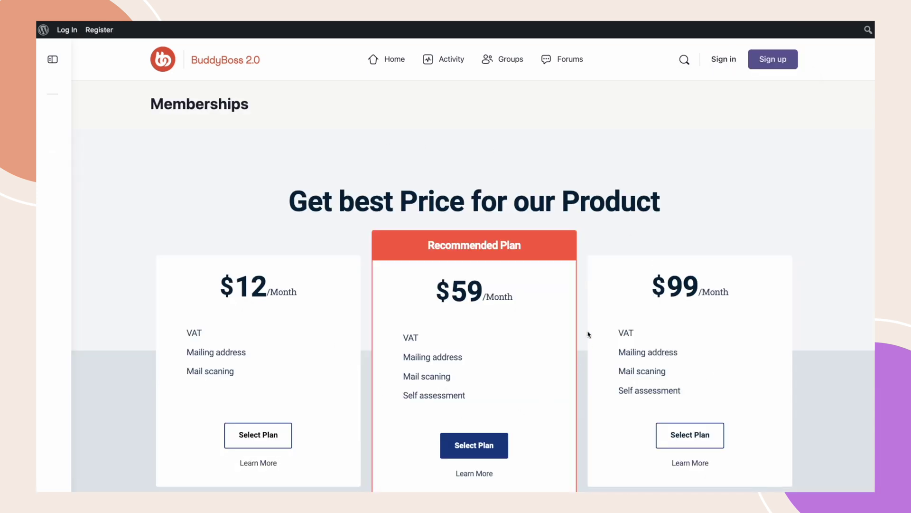
scroll(589, 335, "down", 2)
scroll(589, 335, "up", 2)
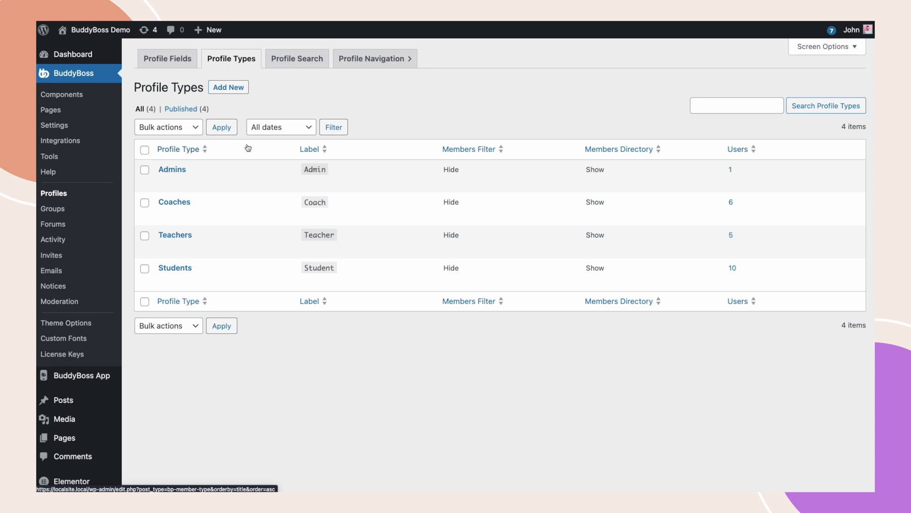
Step: Edit the Coaches profile type from the Profile Types list
left_click(166, 212)
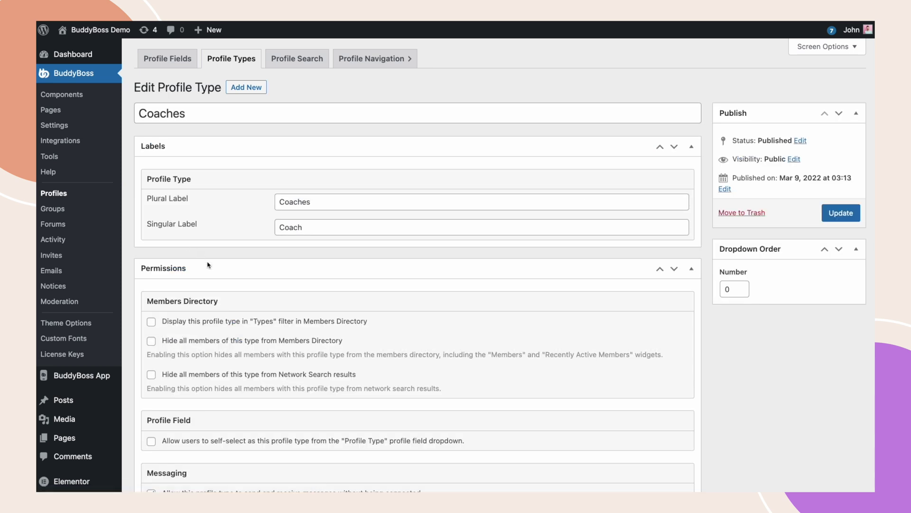
Step: Set the Coaches type's After Login to Coaches and After Logout to Terms of Service, then update
scroll(266, 319, "down", 10)
scroll(273, 324, "down", 7)
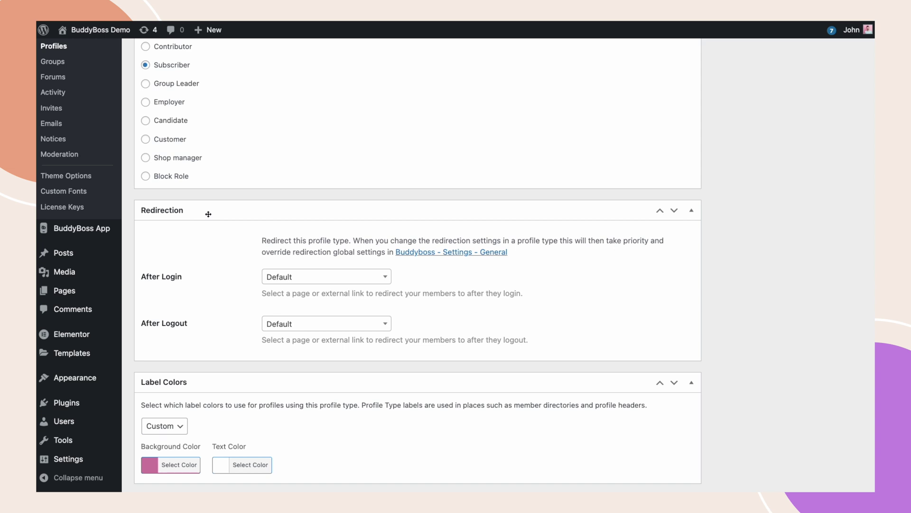
left_click(303, 276)
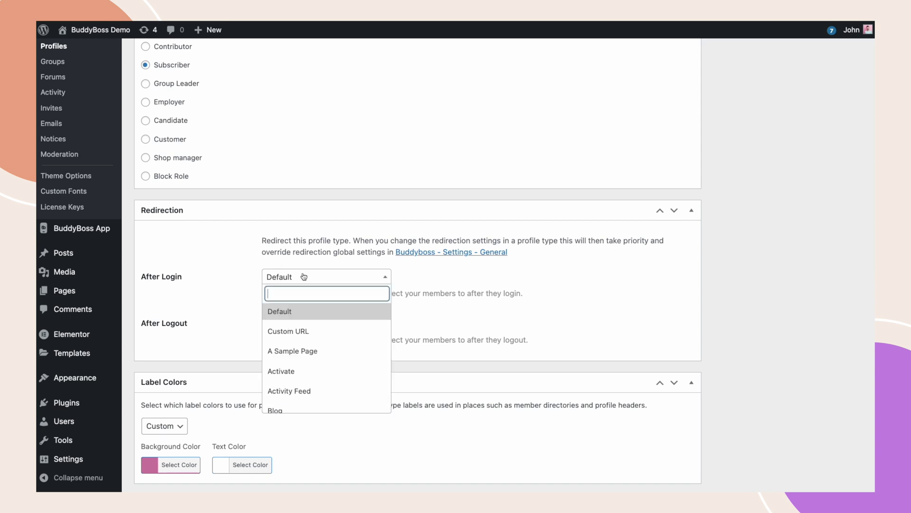
type("coac")
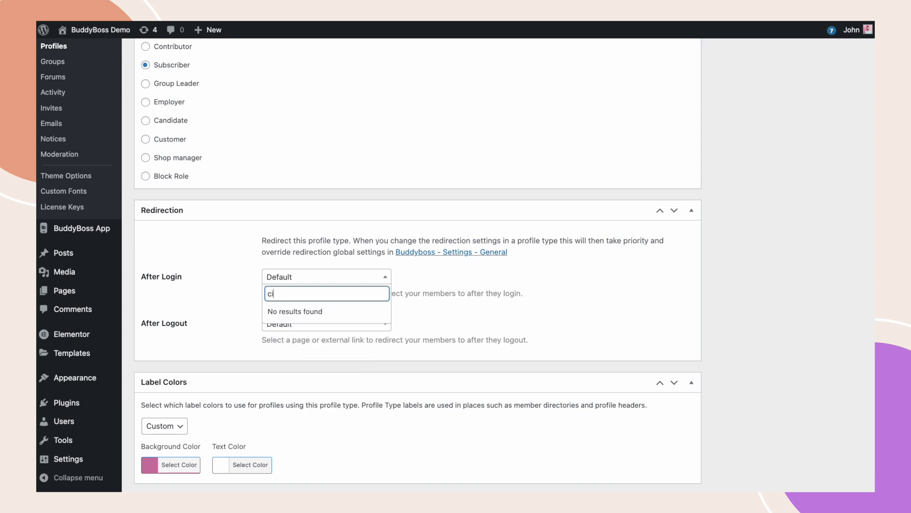
key("Return")
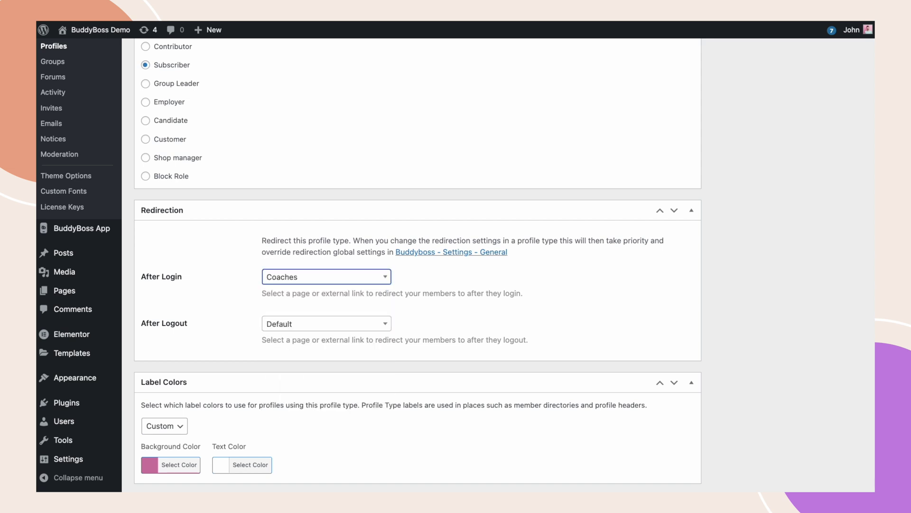
left_click(315, 322)
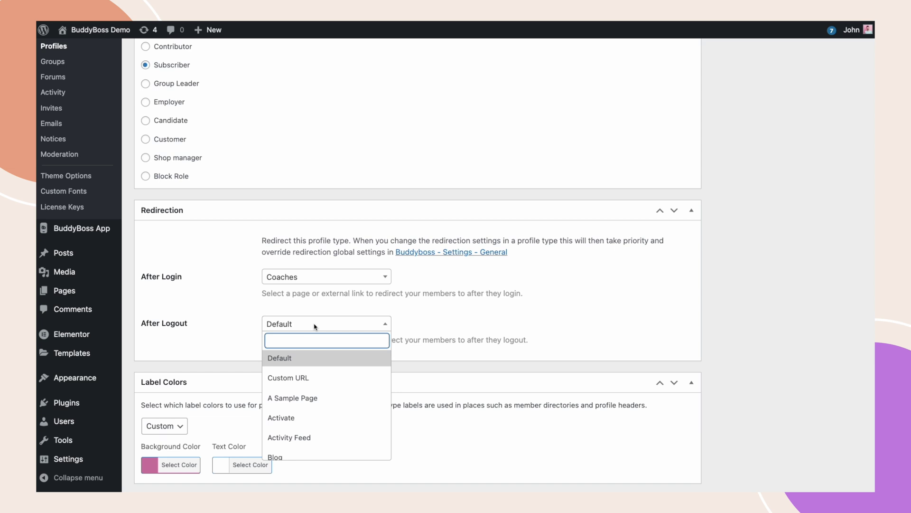
type("terms")
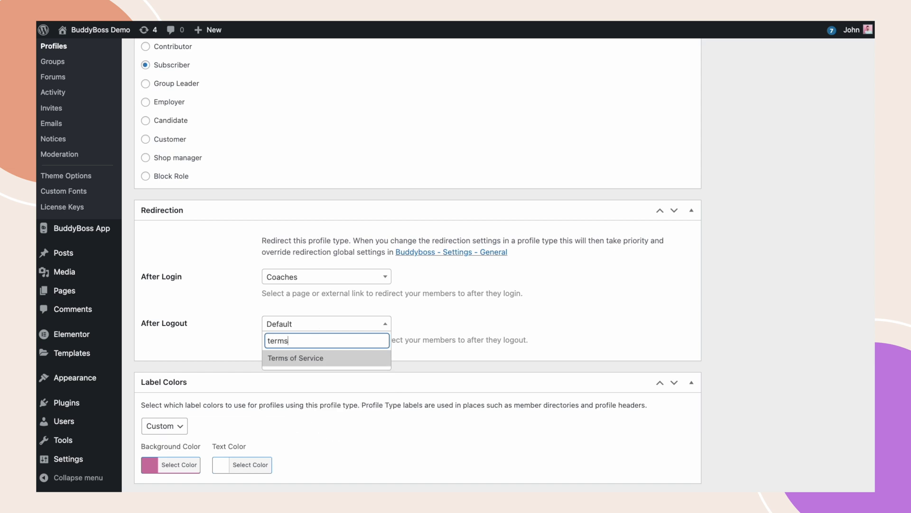
left_click(330, 358)
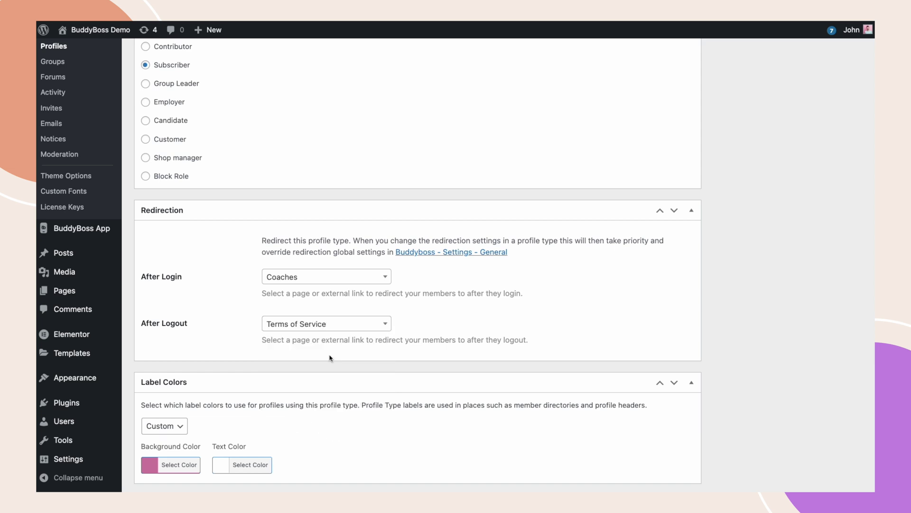
scroll(590, 382, "up", 15)
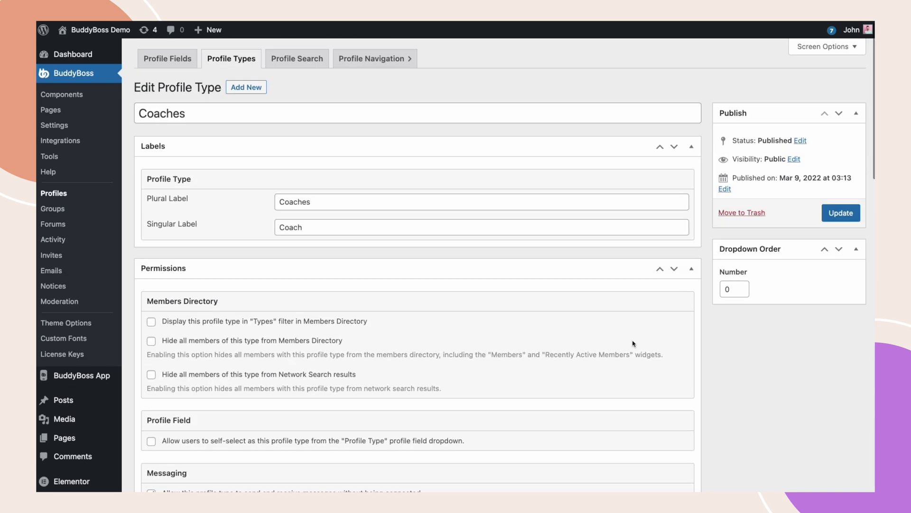
left_click(842, 216)
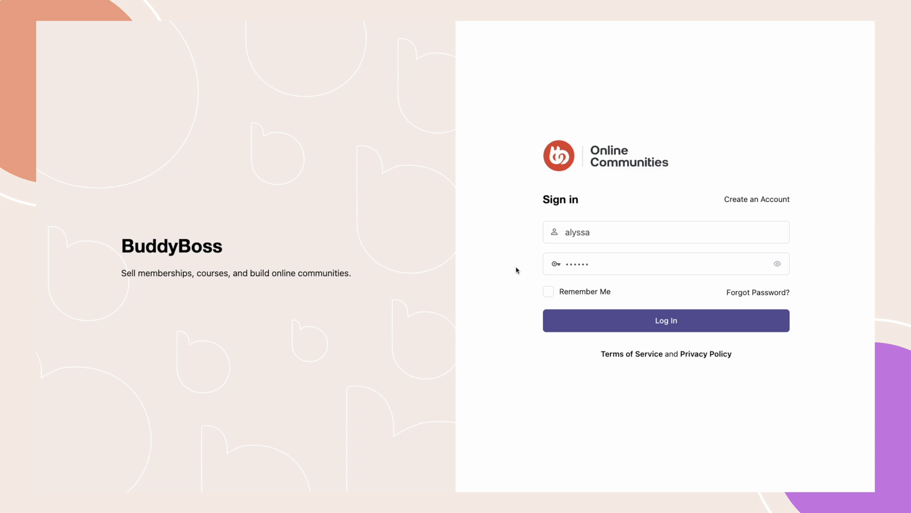
Step: Sign in as a coach and confirm landing on the Coaches page
left_click(595, 321)
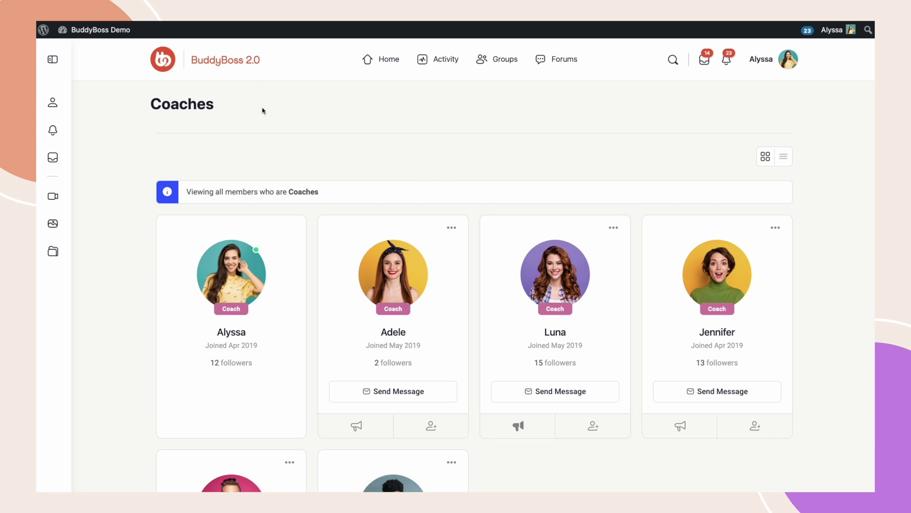
scroll(330, 226, "down", 10)
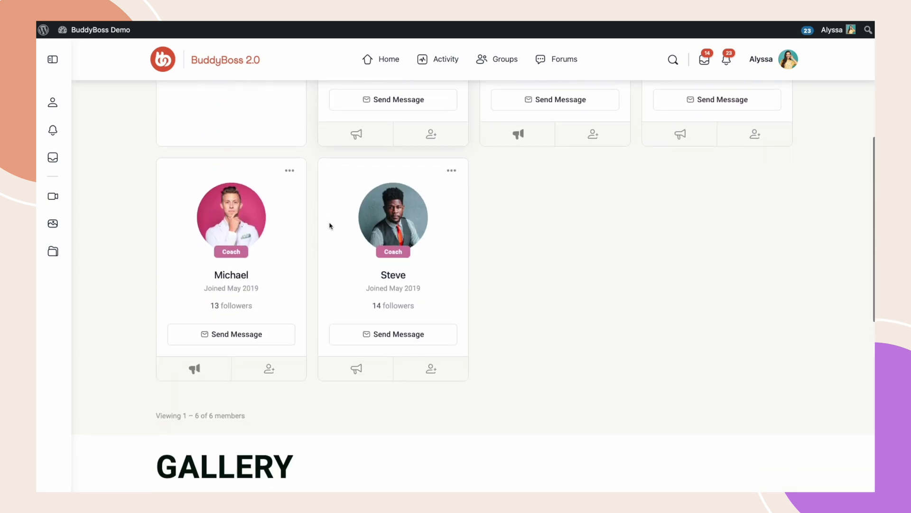
scroll(329, 226, "up", 10)
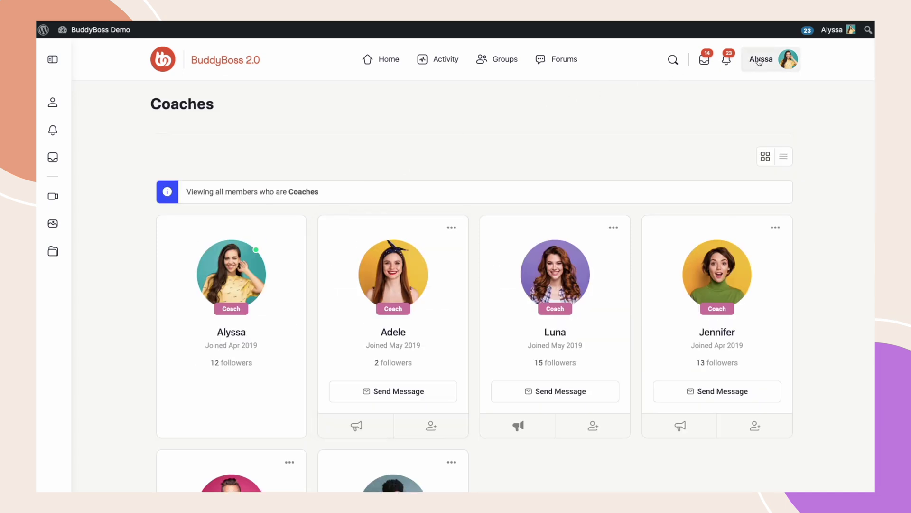
Step: Log out and confirm the redirect to the Terms of Service page
mouse_move(759, 61)
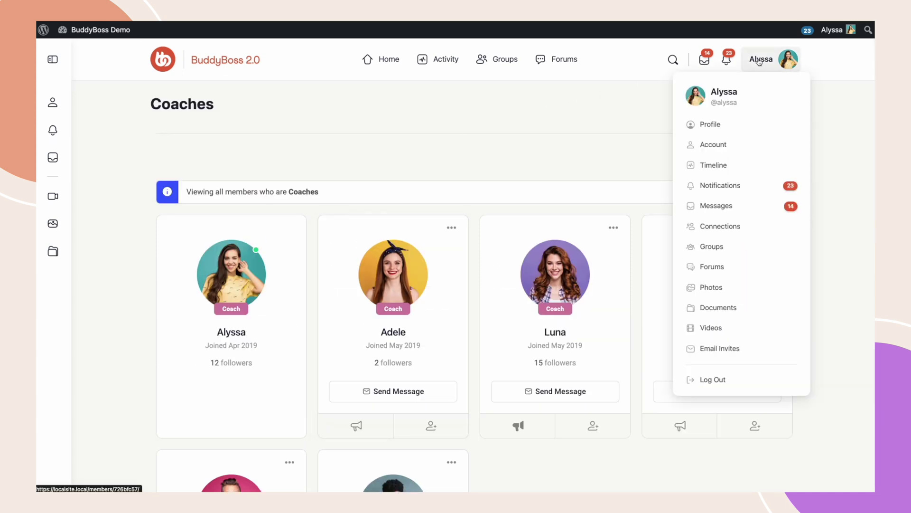
left_click(722, 380)
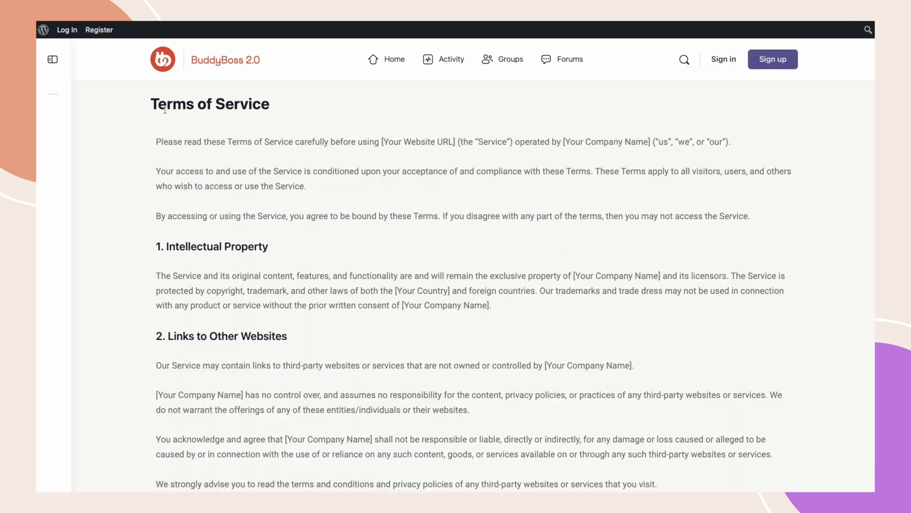
scroll(311, 238, "down", 6)
scroll(310, 238, "up", 8)
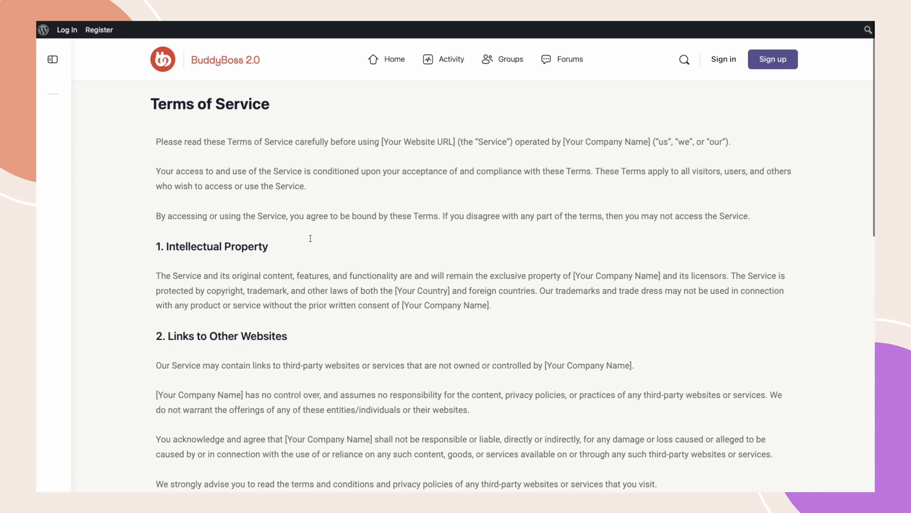